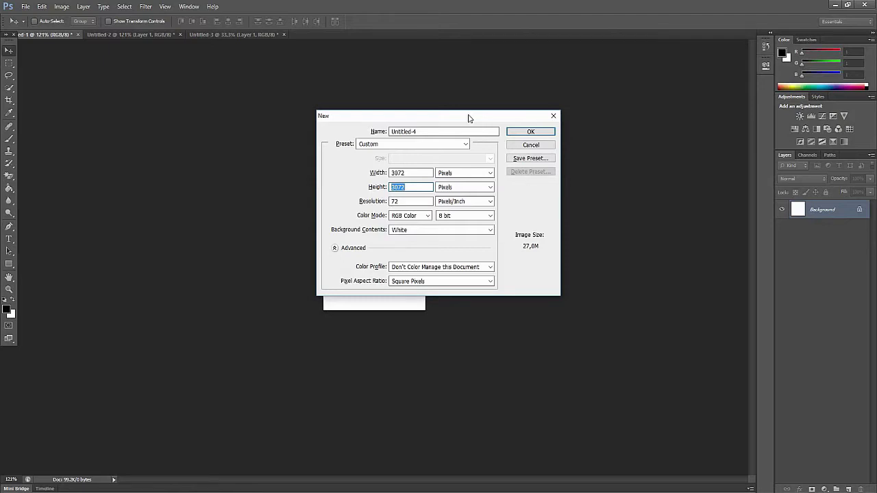
Enter 500 pixels for both width and height in the New dialog
click(436, 130)
click(422, 172)
click(415, 186)
click(426, 174)
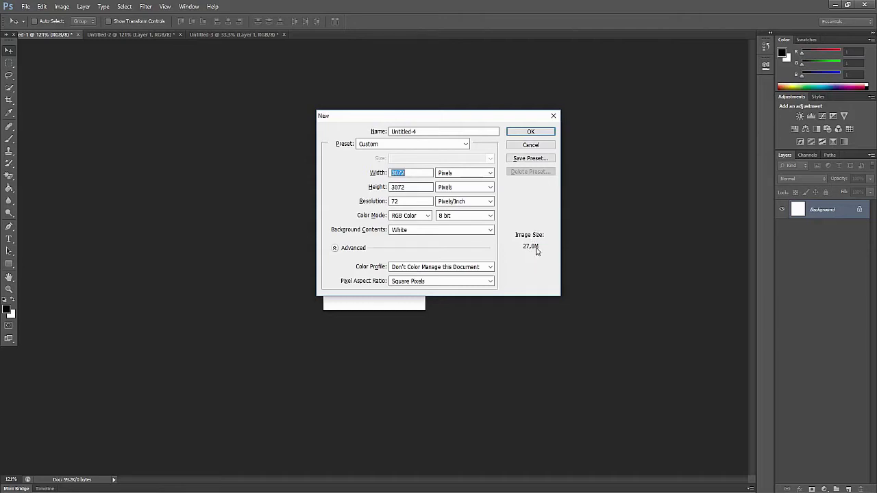
mouse_move(537, 251)
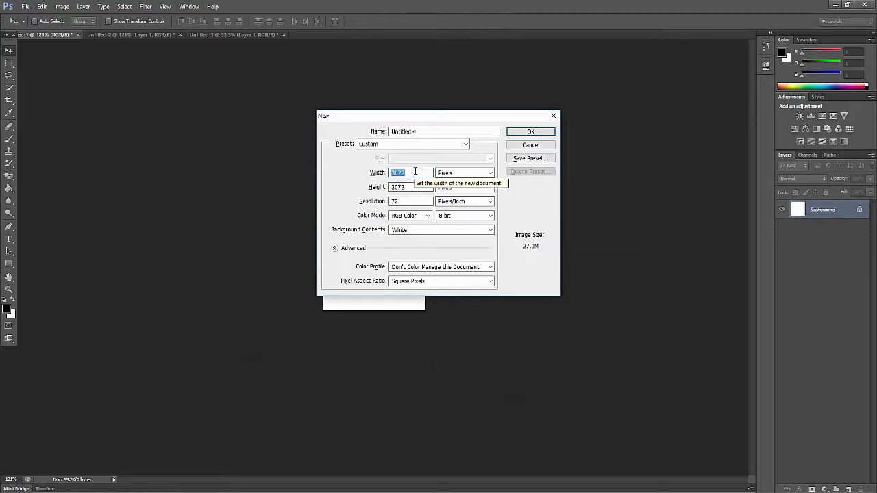
text(500)
key(Tab)
text(500)
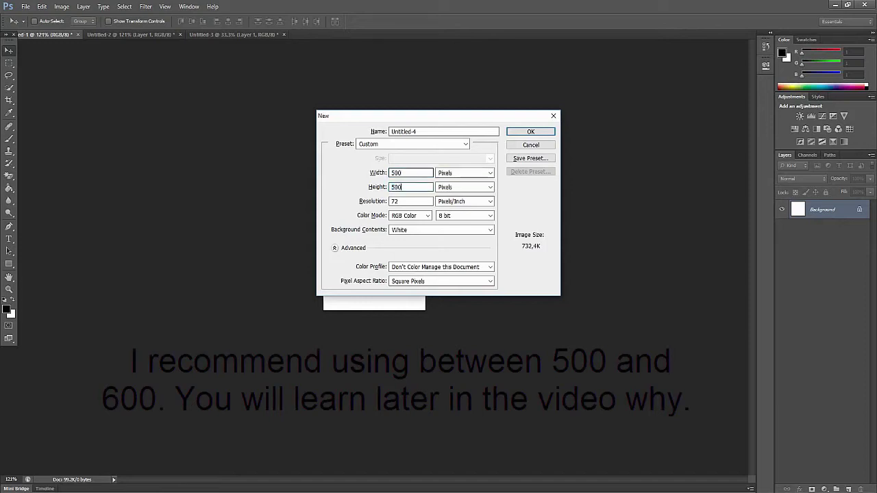
key(shift+Tab)
key(Tab)
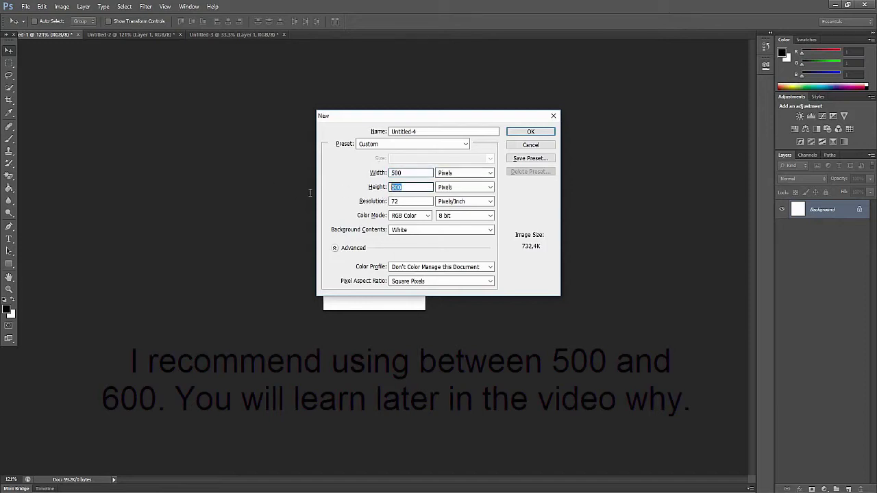
key(shift+Tab)
key(Tab)
key(shift+Tab)
key(Tab)
Change width and height to 250 pixels and create the blank white document
key(Tab)
click(396, 173)
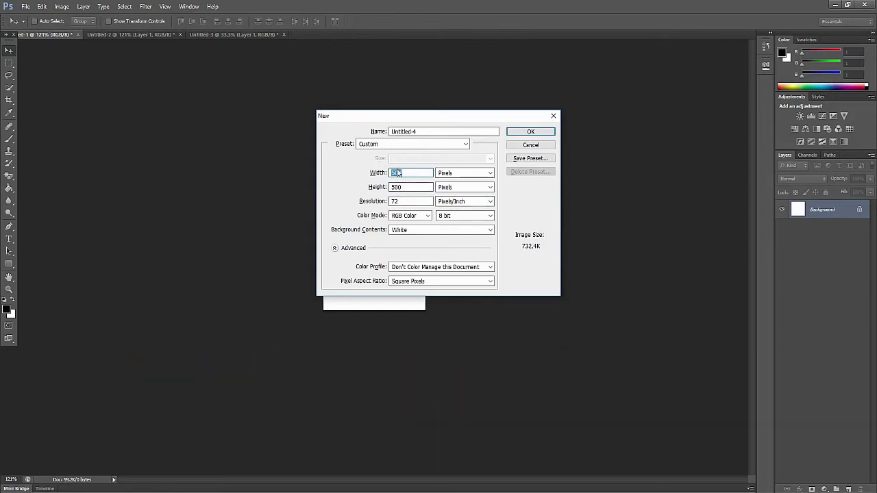
text(100)
key(BackSpace)
key(BackSpace)
key(BackSpace)
text(200)
key(Tab)
key(Tab)
text(200)
key(Tab)
key(Tab)
key(Tab)
key(Tab)
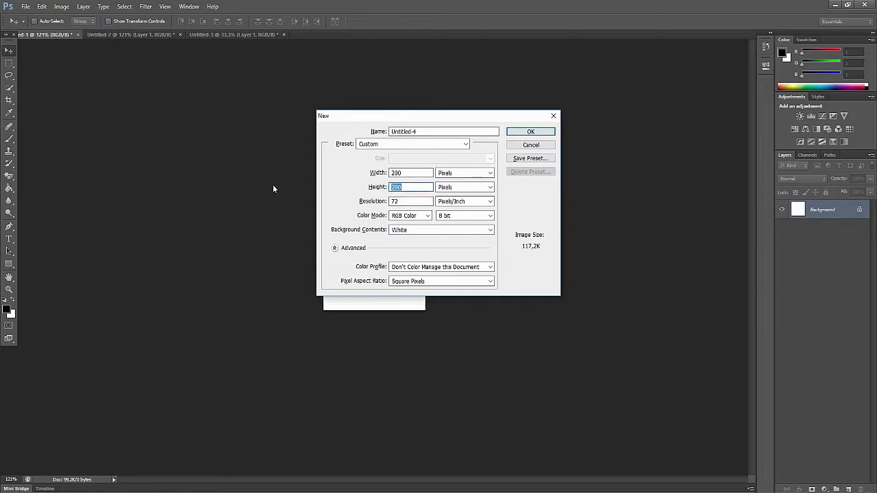
text(250)
key(shift+Tab)
key(shift+Tab)
text(250)
click(531, 134)
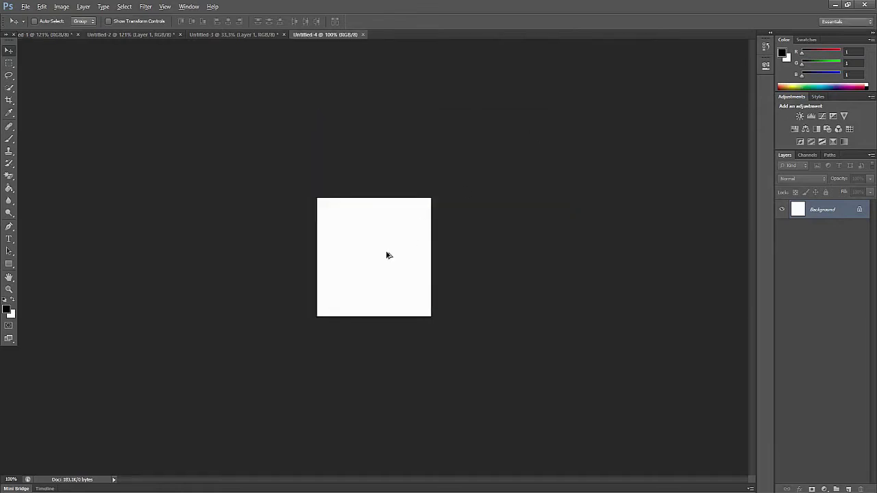
scroll(385, 255, up, 2)
key(alt)
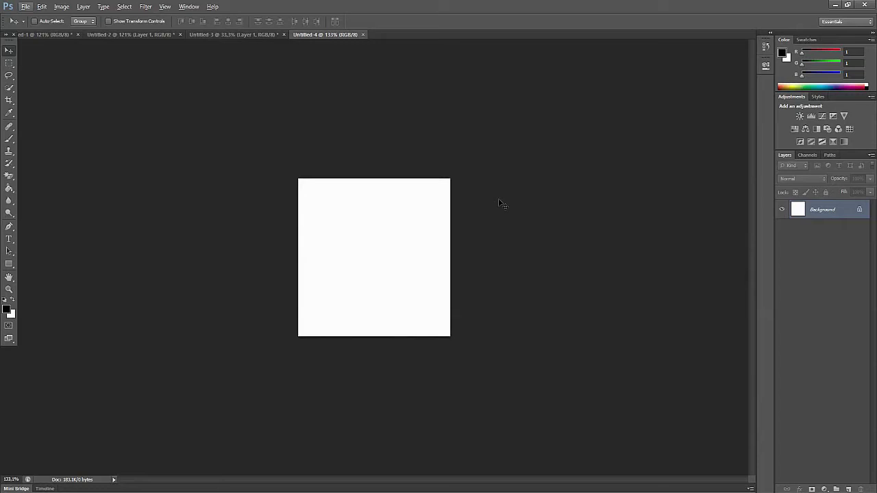
Paste the photo as a new layer, move it over the canvas and scale it down
key(ctrl+v)
key(ctrl+minus)
key(ctrl+minus)
key(ctrl+minus)
key(ctrl+minus)
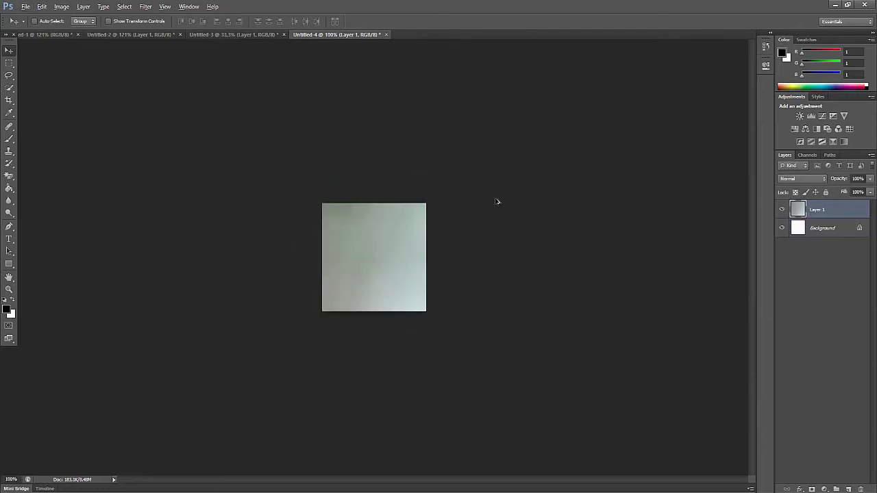
drag(370, 257, 381, 239)
key(ctrl+minus)
key(ctrl+t)
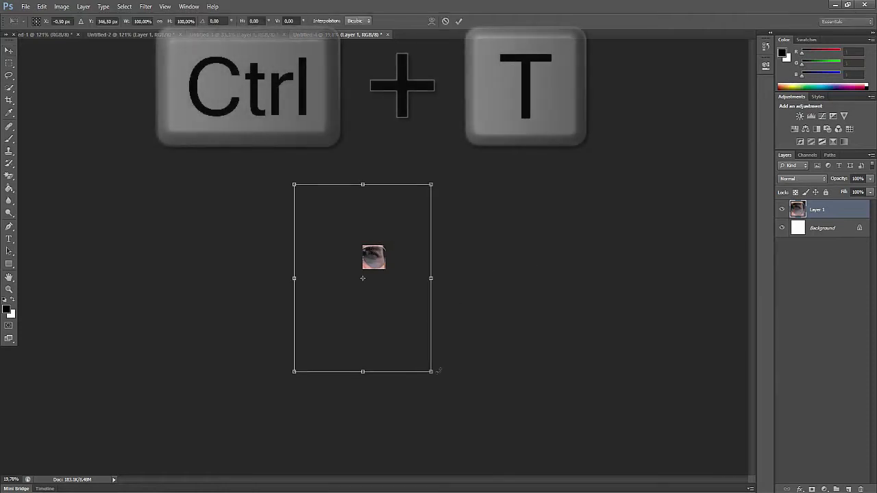
drag(431, 372, 320, 203)
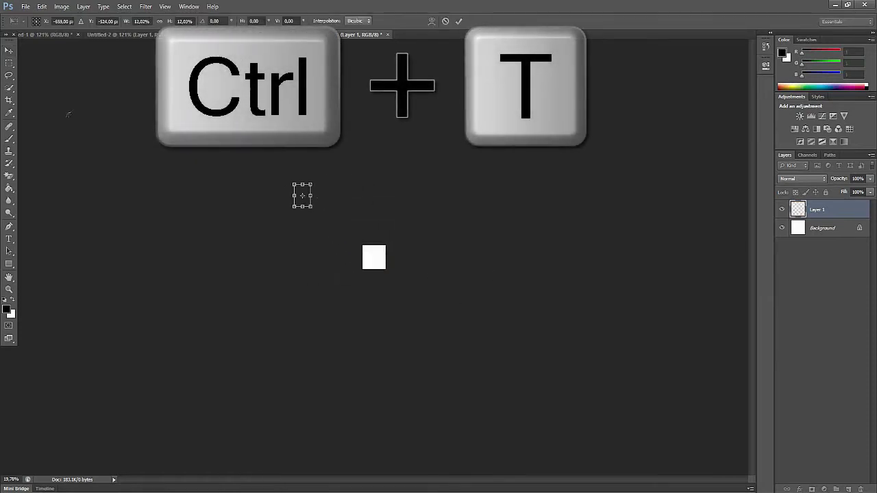
click(9, 50)
key(Return)
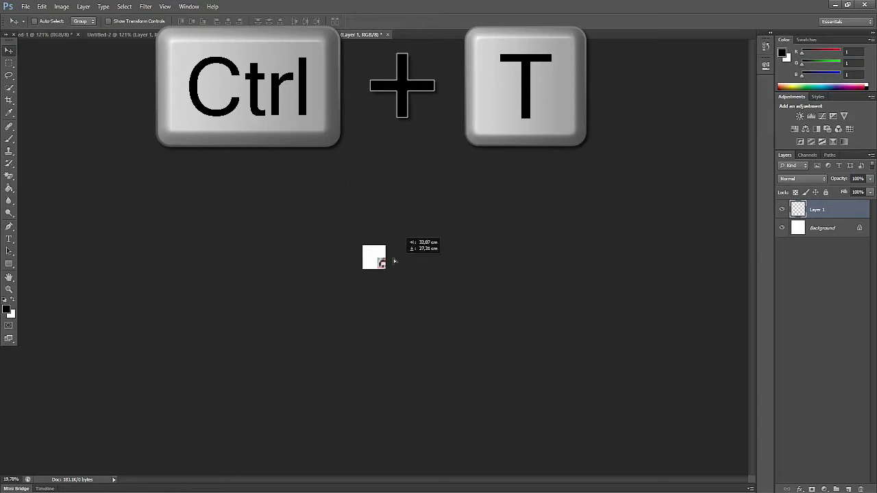
Enlarge the photo to cover the 250 × 250 canvas and nudge it down into place
scroll(394, 274, up, 6)
key(ctrl+t)
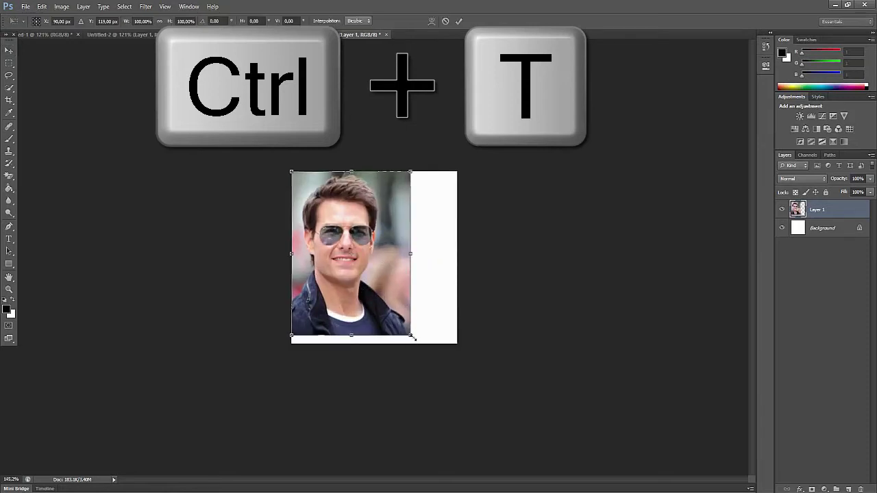
drag(411, 336, 507, 370)
click(9, 50)
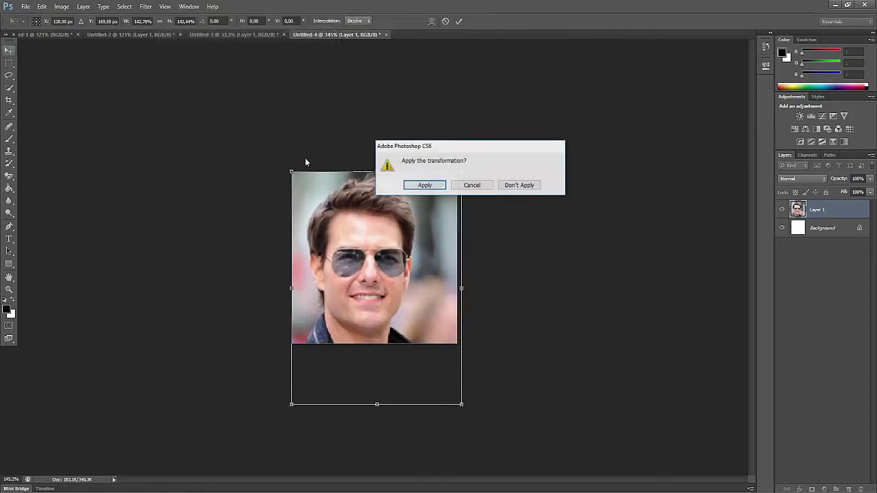
click(427, 185)
drag(431, 186, 431, 206)
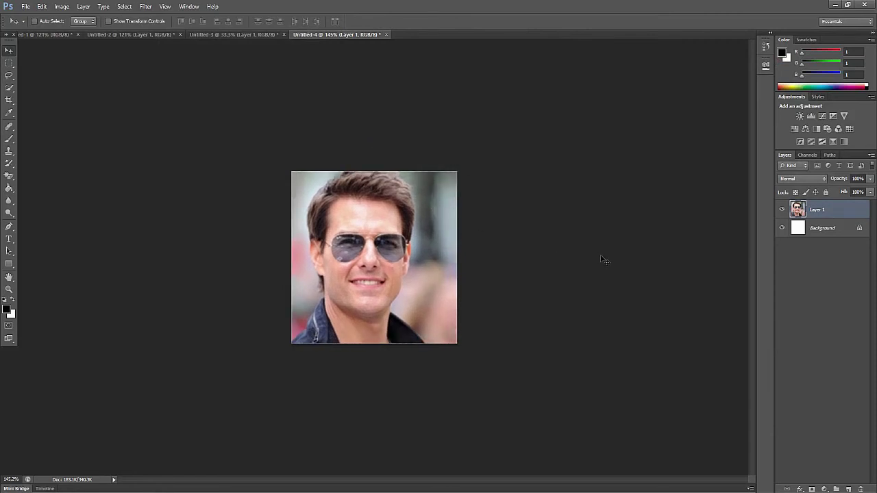
Drag the photo on Layer 1 a few pixels left and zoom to check the framing
scroll(591, 251, down, 2)
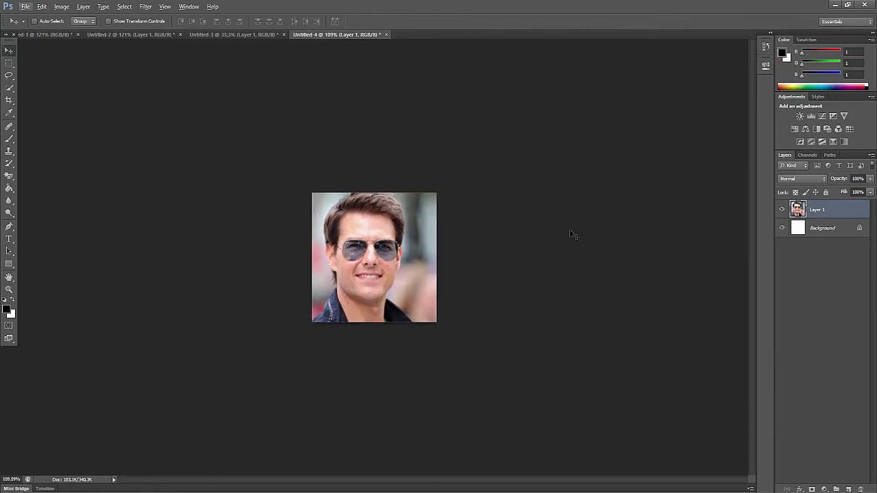
double_click(15, 6)
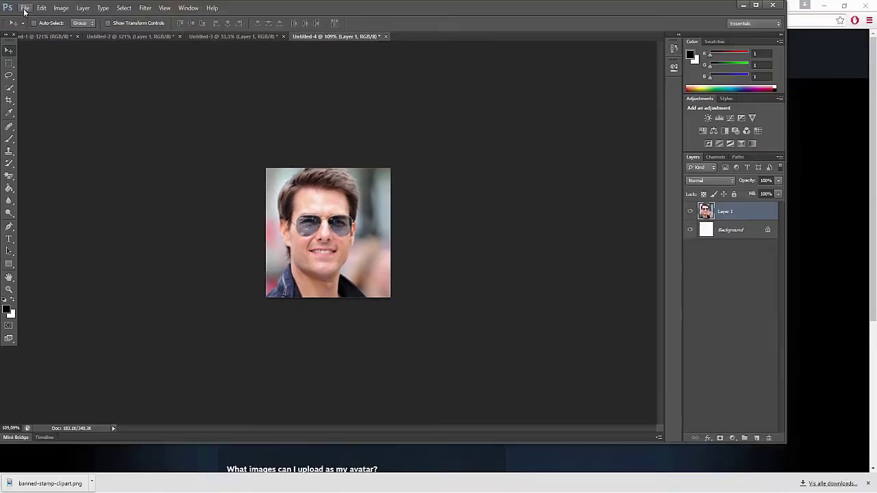
double_click(395, 10)
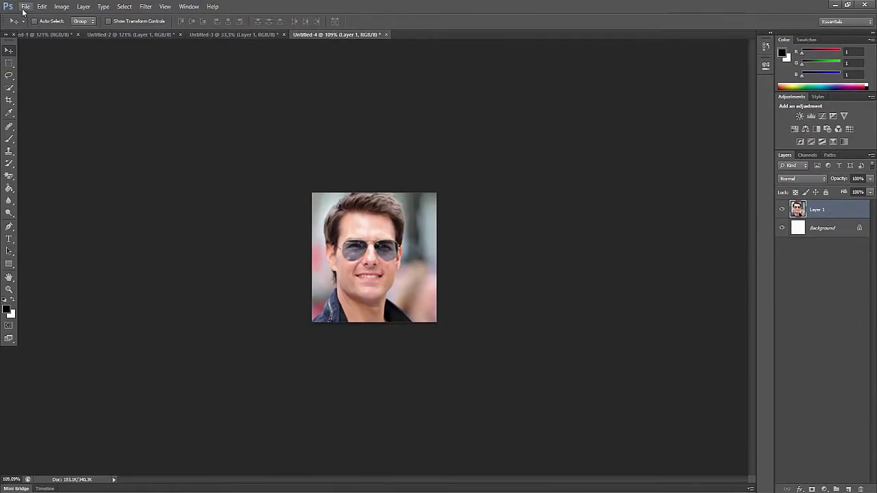
mouse_move(405, 239)
mouse_down()
mouse_move(414, 226)
mouse_move(401, 242)
mouse_up()
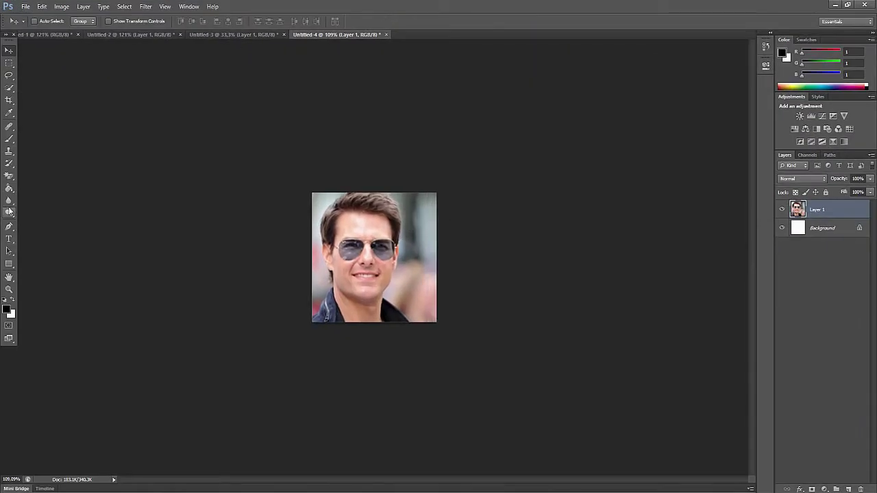
click(9, 239)
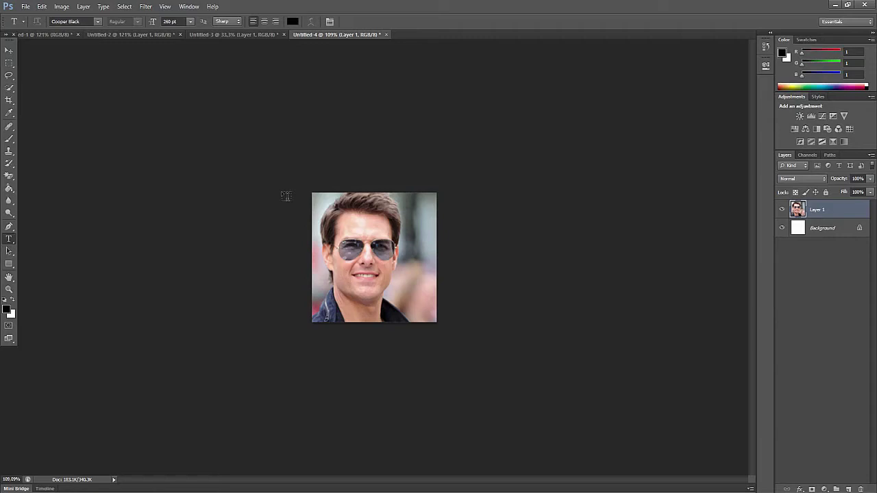
click(9, 50)
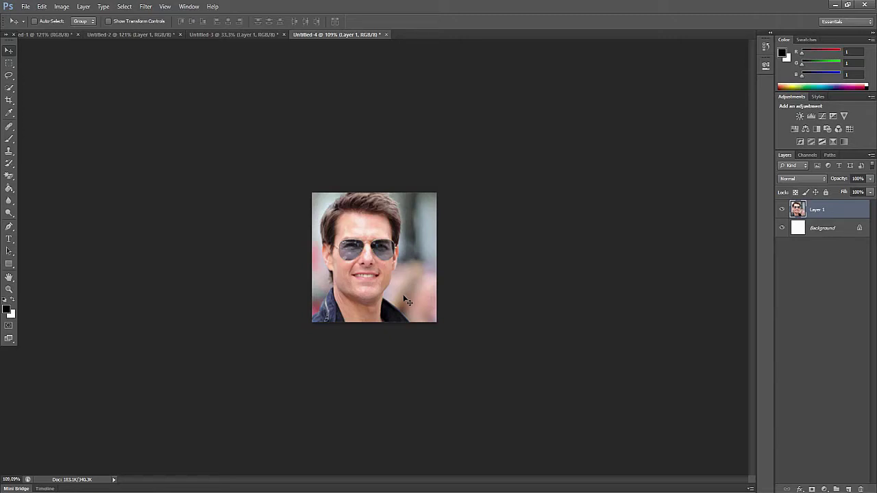
scroll(402, 288, up, 5)
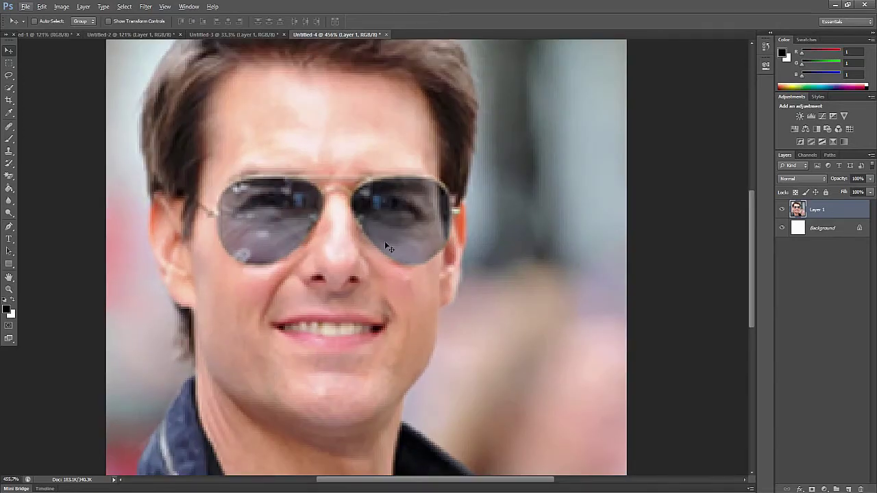
scroll(398, 274, down, 3)
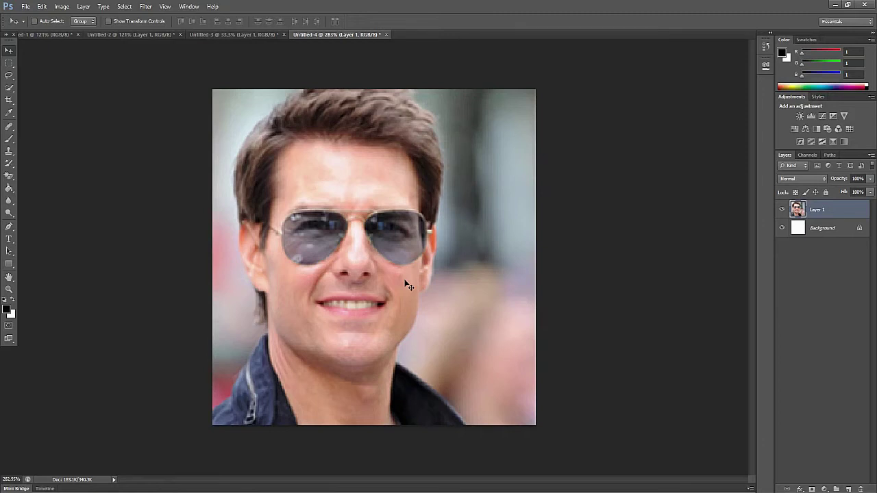
Save the document as 'Tom', switching the format from PNG to JPEG
key(ctrl+s)
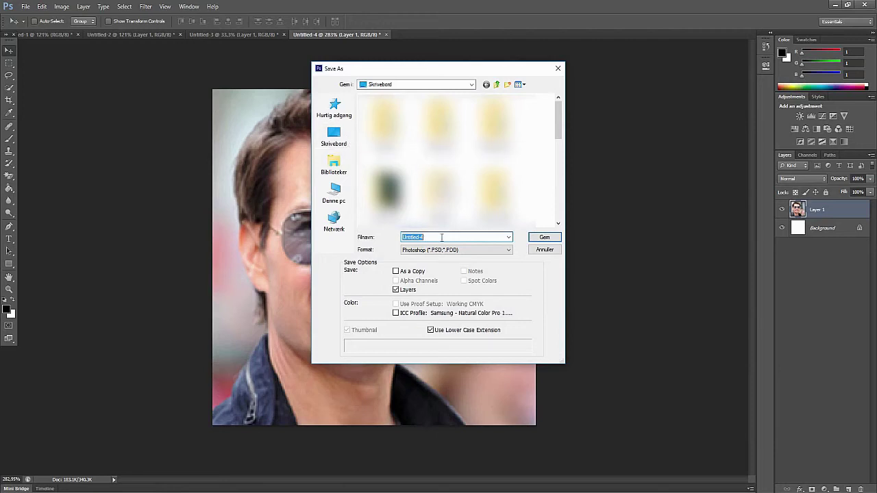
text(Tom CRuise)
click(459, 249)
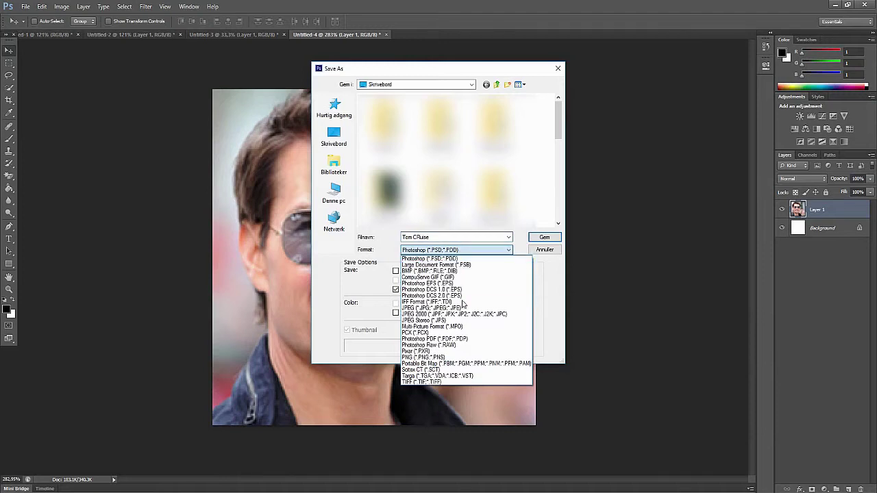
click(452, 357)
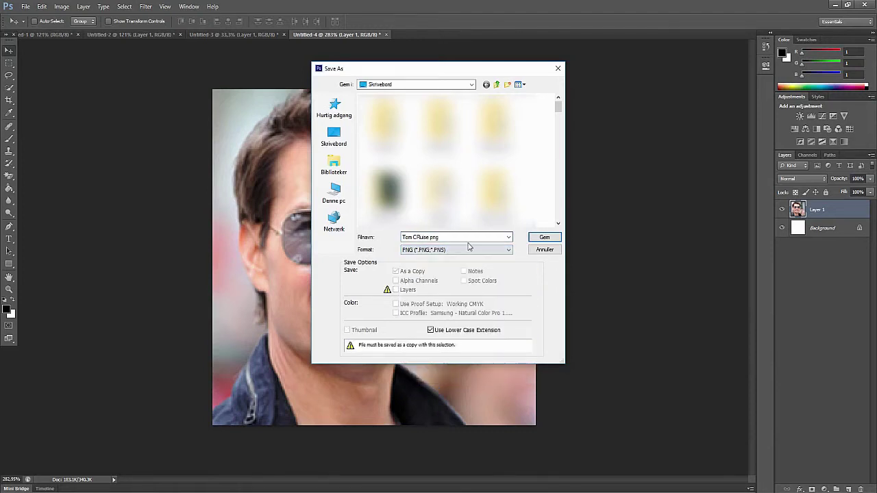
click(460, 251)
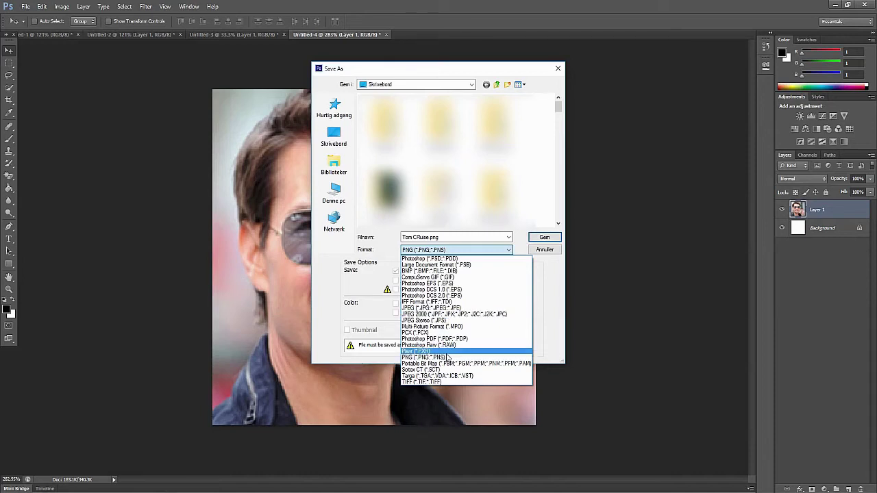
click(432, 308)
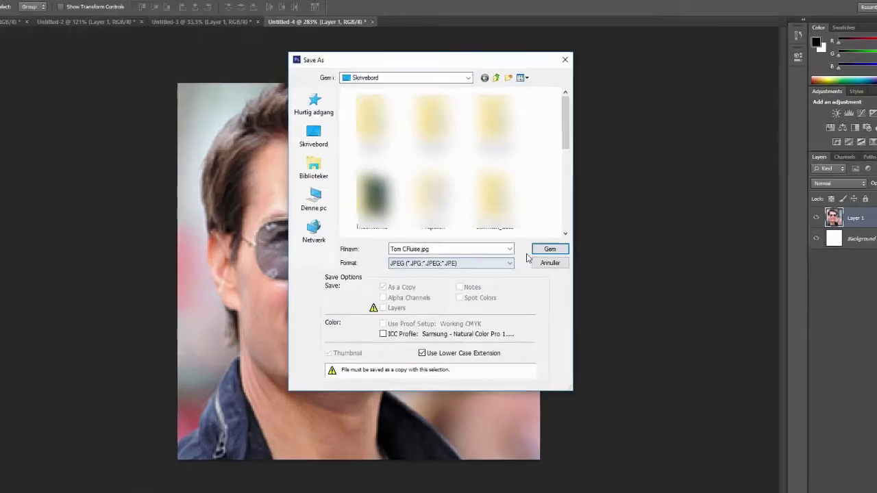
Save as JPEG with quality kept at 12 (Maximum) and Progressive format
click(544, 237)
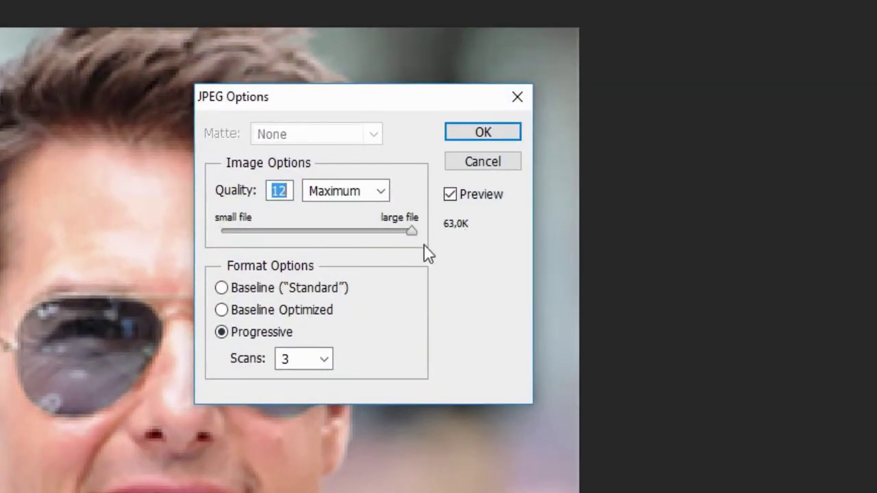
drag(413, 232, 446, 220)
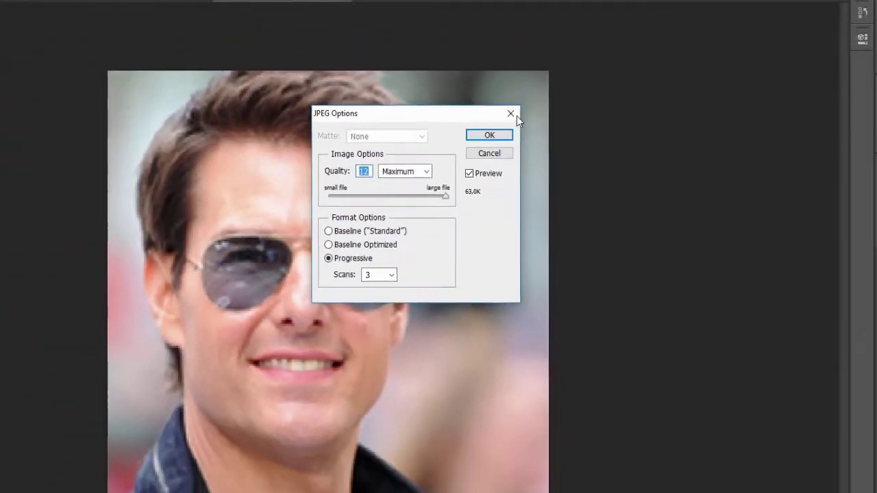
Confirm the JPEG options and create a new 500 × 500 px document
click(517, 97)
click(9, 6)
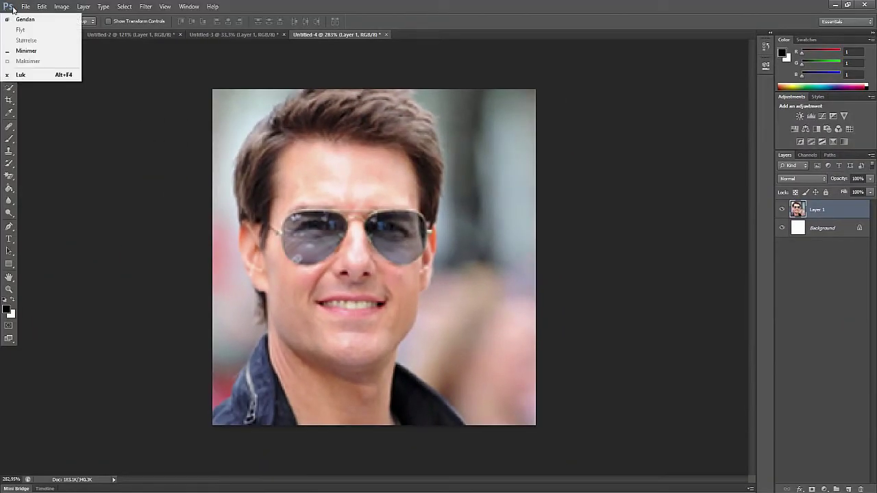
click(26, 6)
click(31, 18)
key(Tab)
key(Tab)
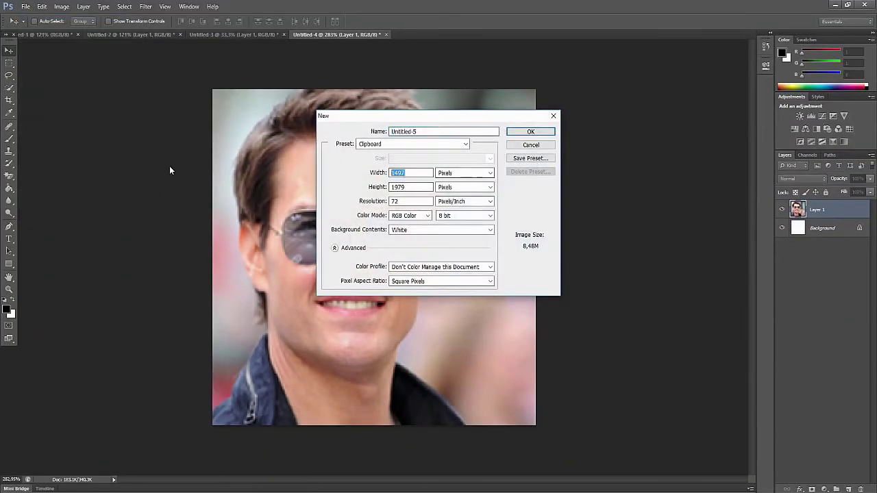
text(500)
key(Tab)
text(50)
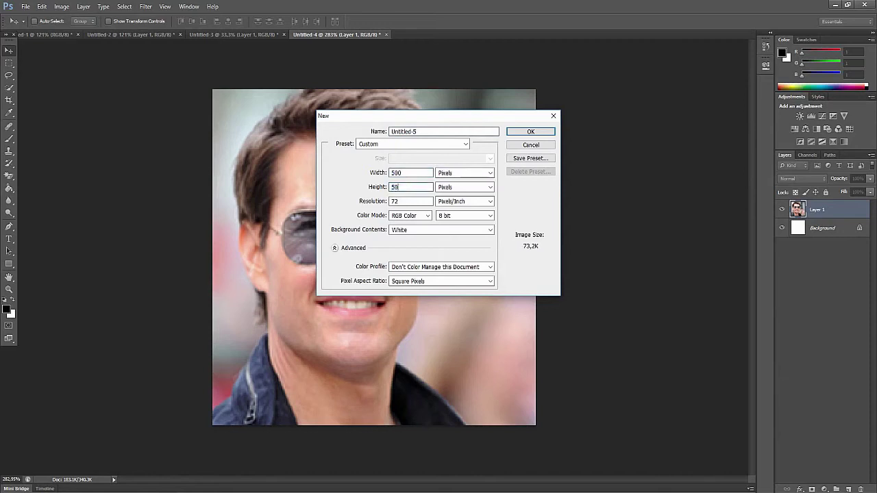
text(0)
click(548, 134)
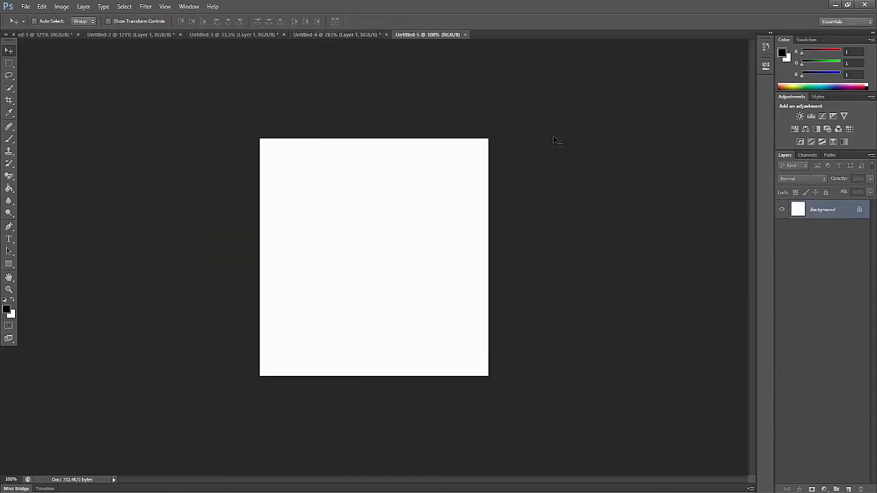
Drag the face layer into the new document, scale it to fit, and duplicate it
click(308, 37)
drag(382, 46, 448, 108)
scroll(468, 157, down, 6)
key(ctrl+t)
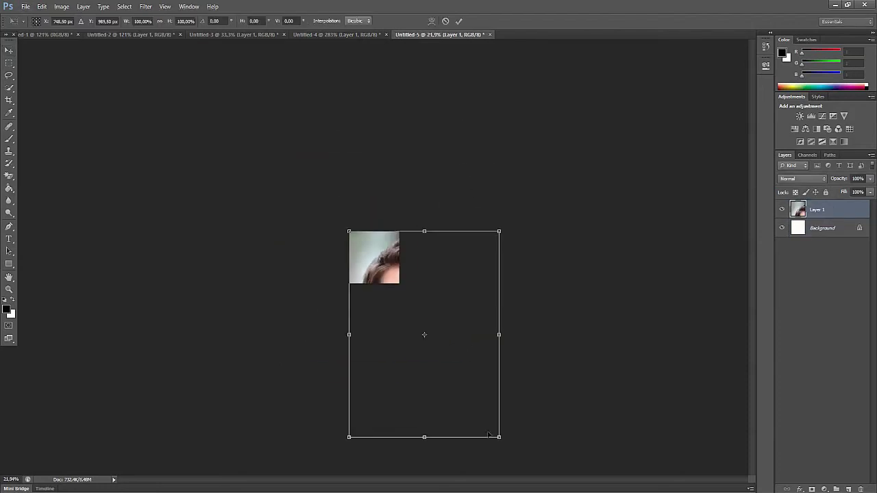
drag(499, 436, 401, 300)
key(v)
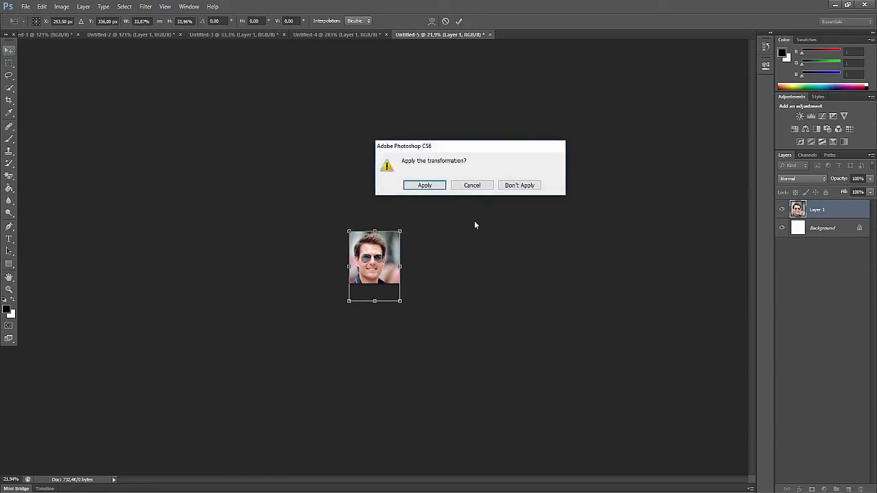
click(429, 186)
key(ctrl+plus)
key(ctrl+plus)
key(ctrl+plus)
Nudge the face a few pixels left, then zoom in to inspect its sharpness and back out
click(405, 232)
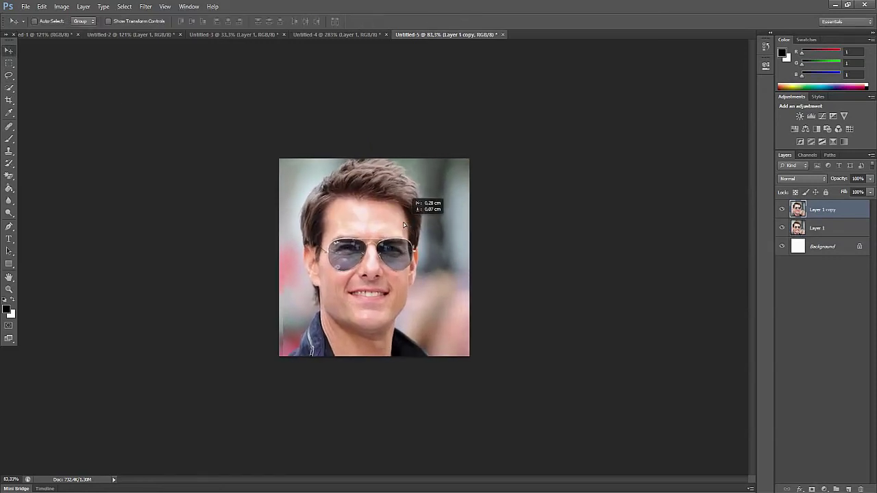
drag(404, 225, 401, 226)
key(ctrl+equal)
key(ctrl+minus)
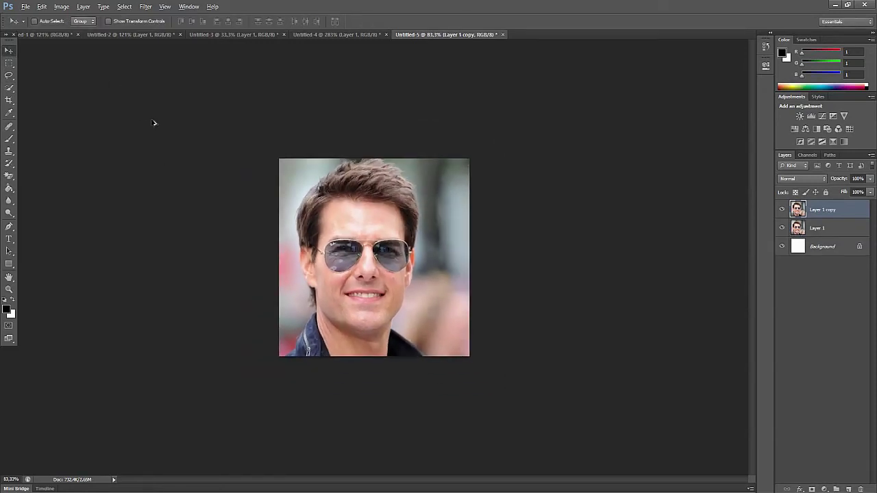
key(ctrl+equal)
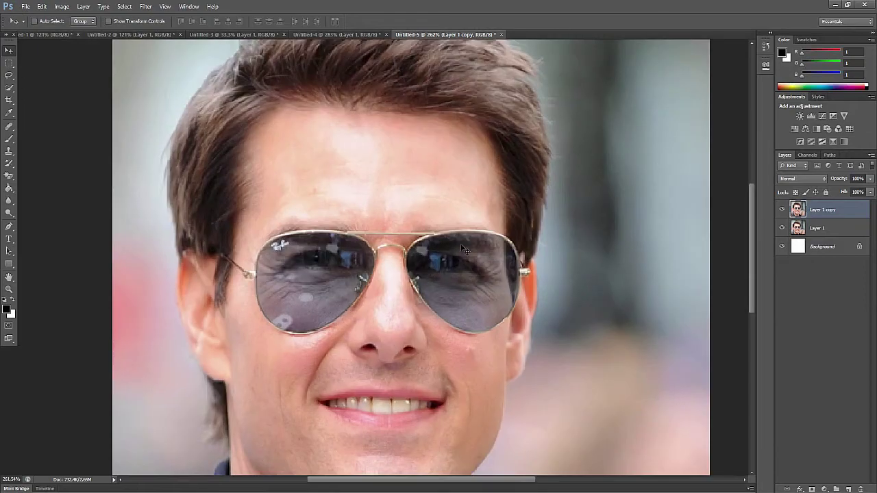
scroll(466, 237, up, 5)
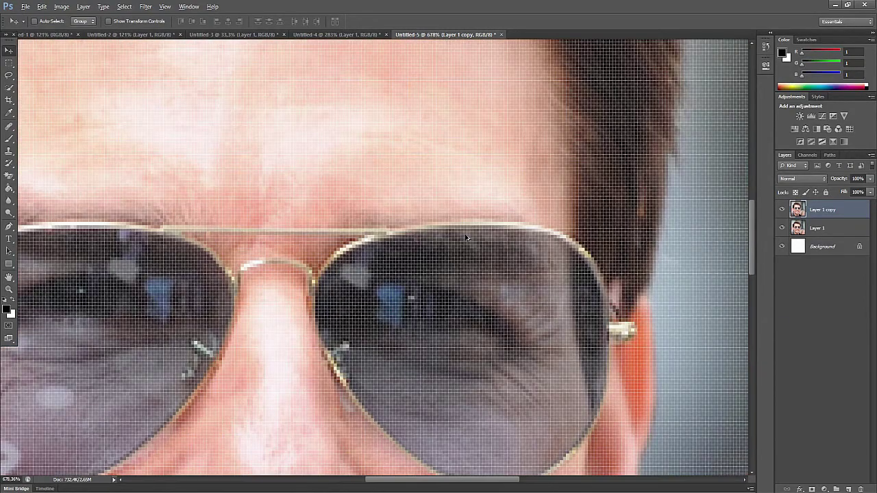
scroll(466, 237, down, 2)
scroll(466, 237, down, 4)
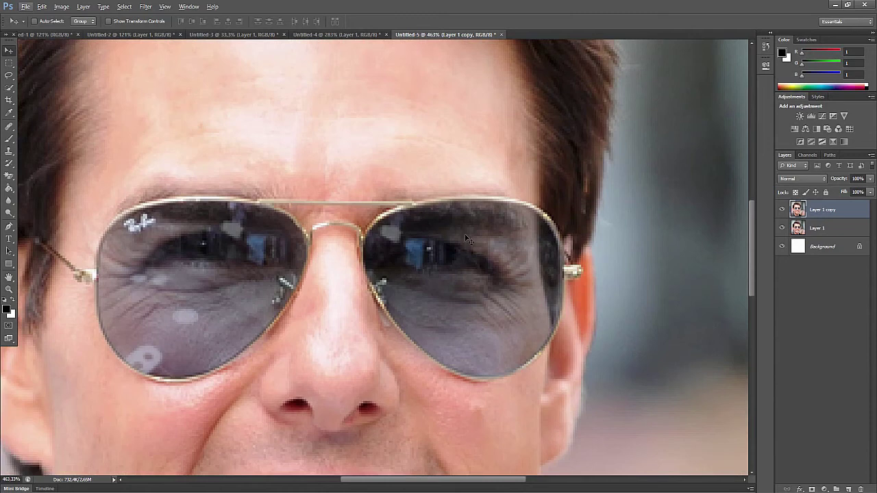
scroll(308, 417, down, 4)
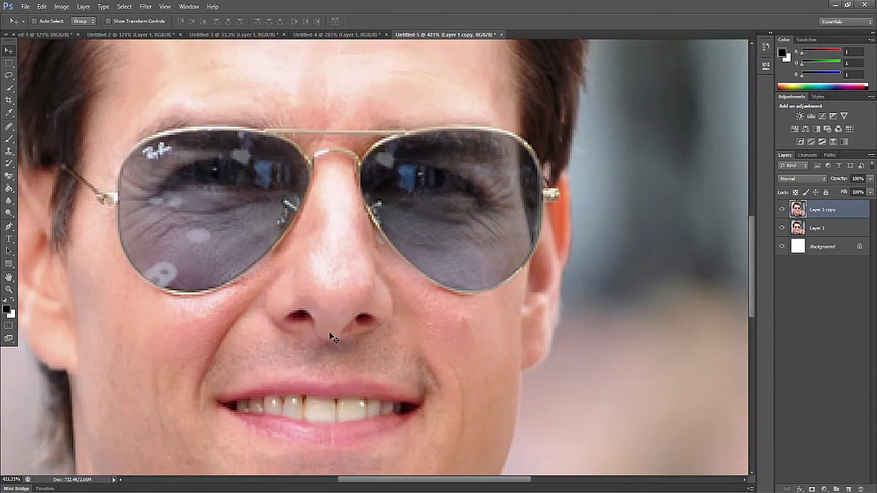
scroll(431, 316, down, 4)
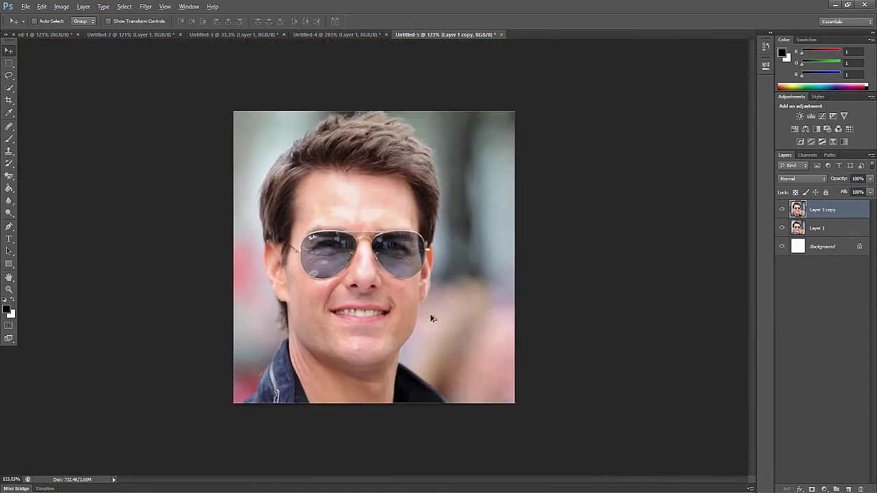
click(341, 35)
Save the 500×500 avatar as a JPEG file named 'Tom Cruise 2'
click(416, 34)
click(351, 34)
click(403, 35)
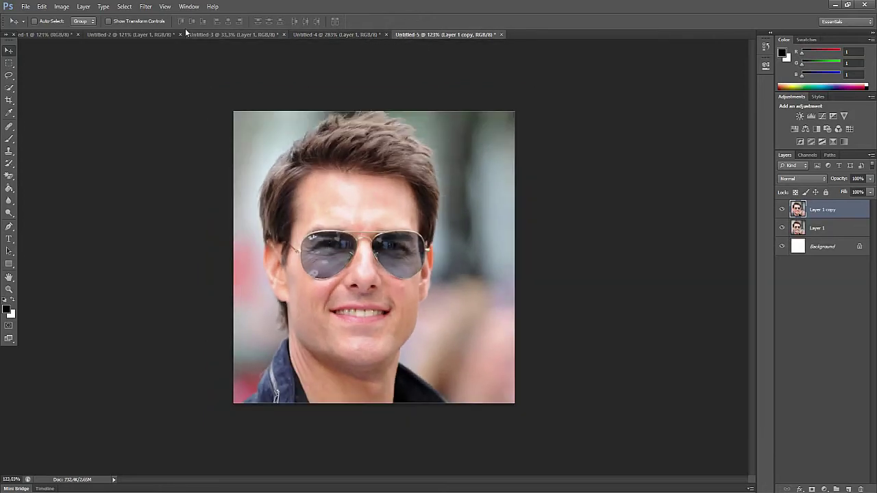
click(24, 6)
click(69, 121)
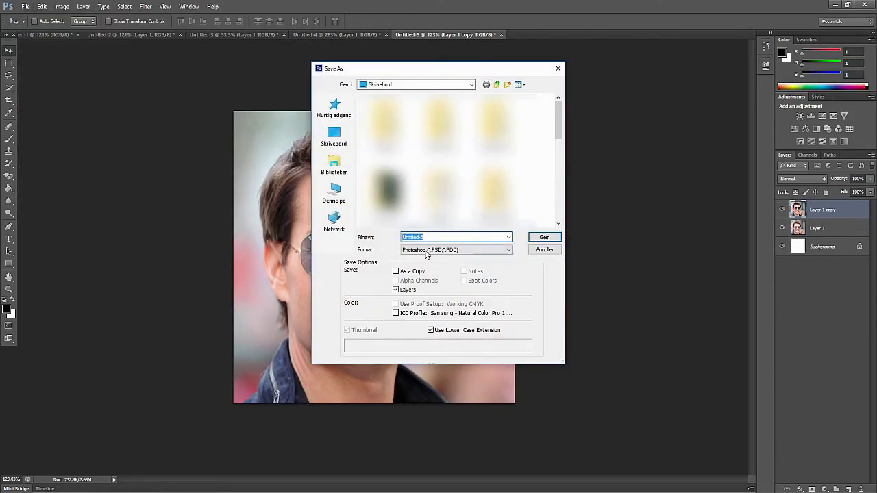
text(Tom Cruise 2)
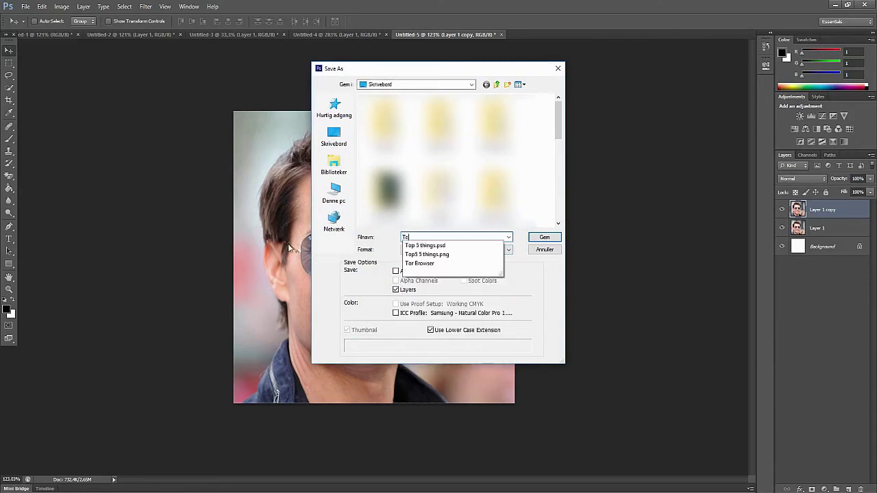
click(464, 251)
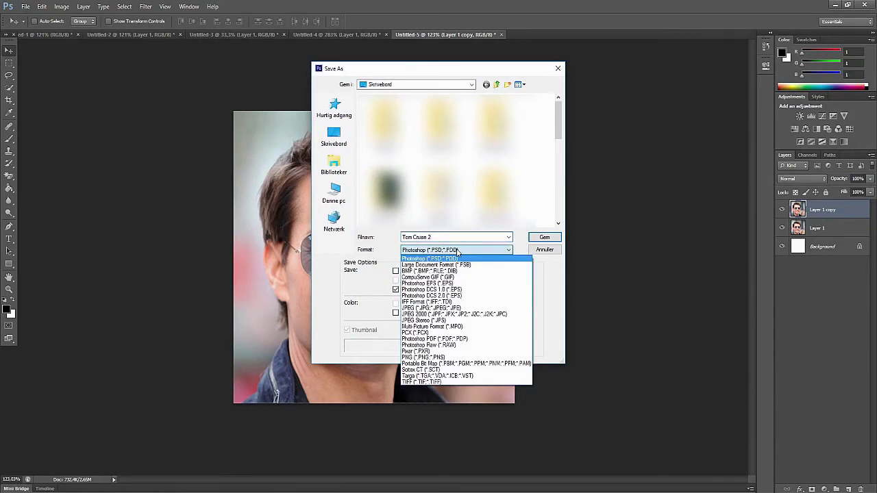
click(452, 312)
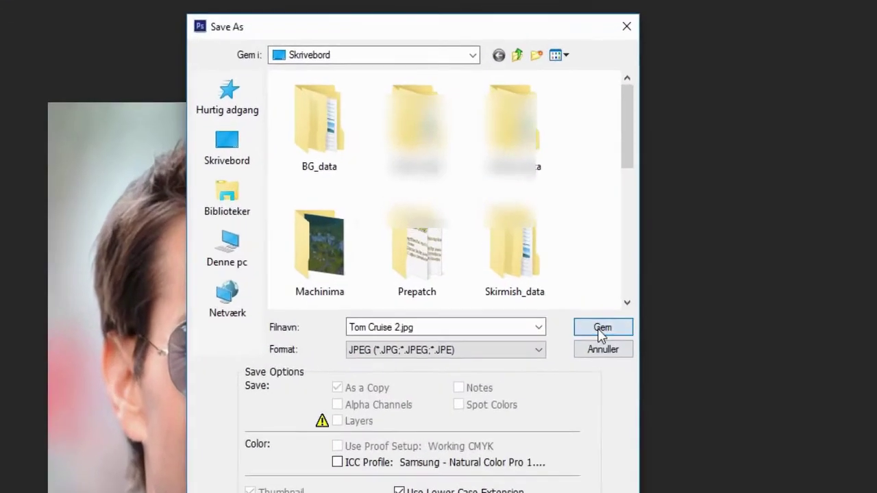
click(601, 329)
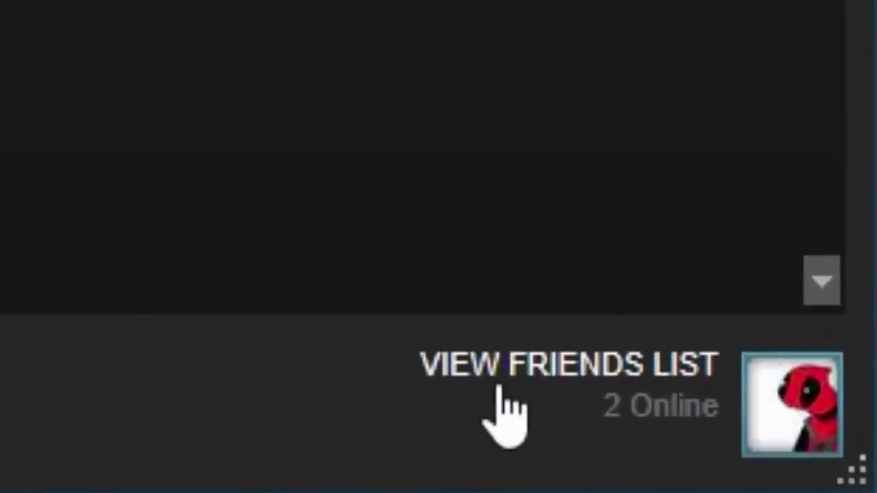
From the friends list's status menu, choose Change Profile Name to reach the Friends settings
click(476, 387)
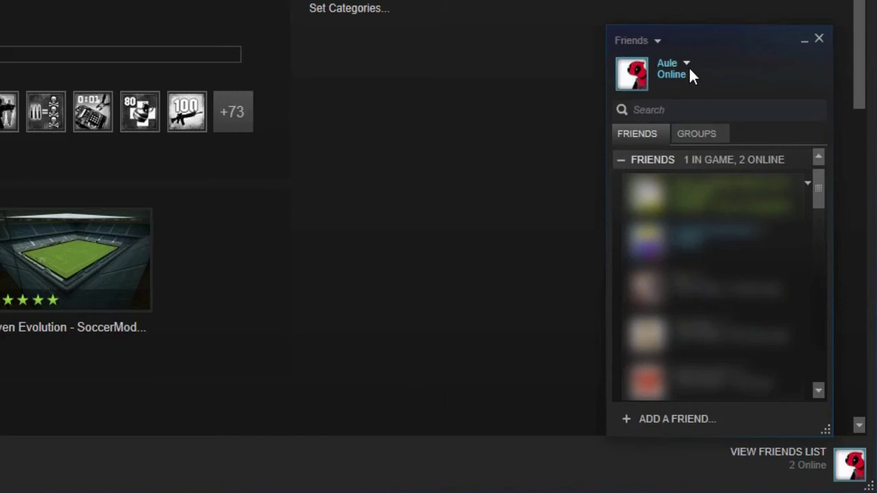
click(687, 64)
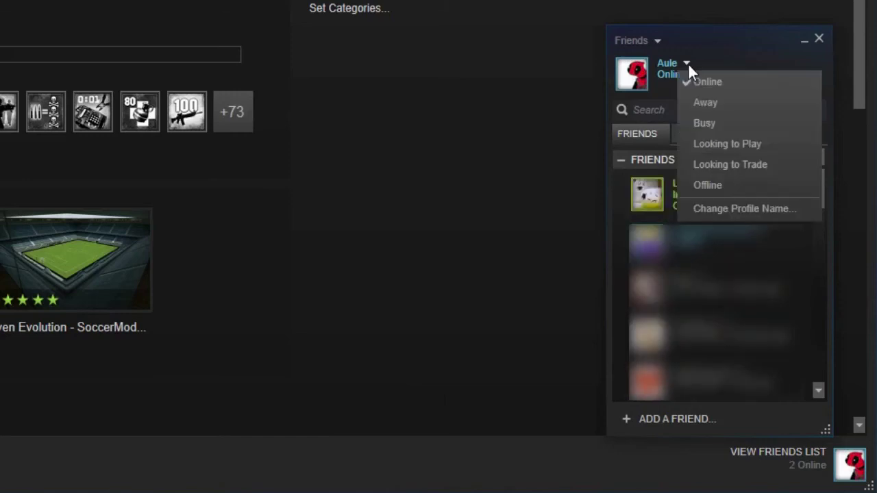
click(735, 211)
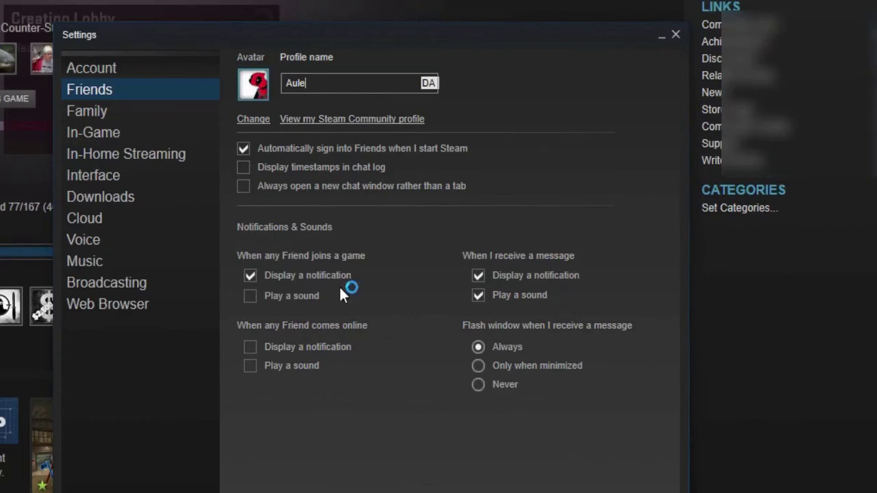
Follow the avatar's Change link to the Steam Community Edit Profile page
click(254, 121)
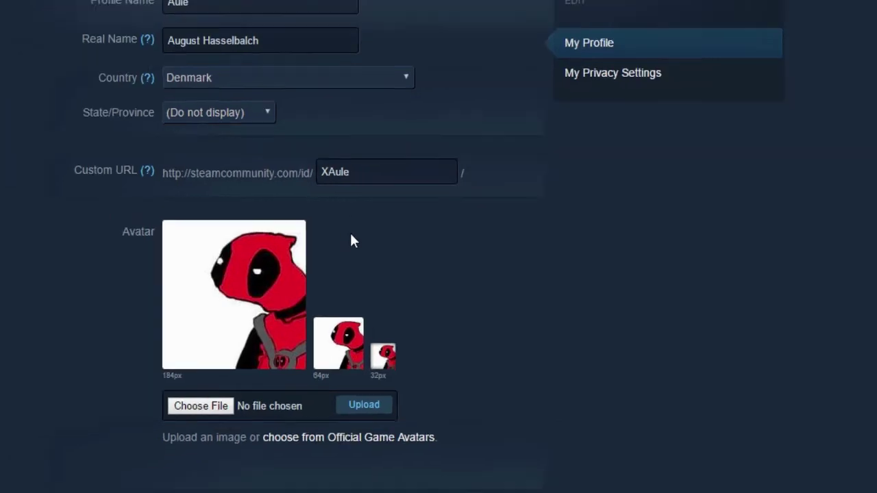